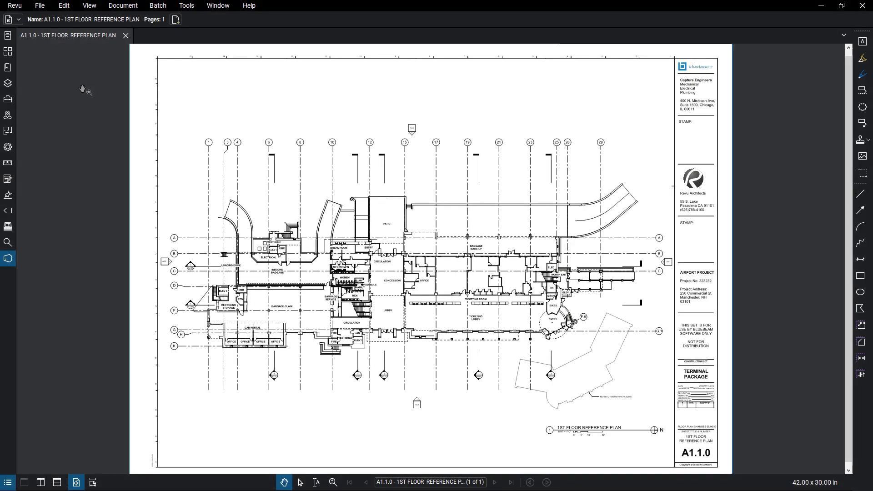
Open the Revu menu to show the Profiles submenu with Manage Profiles
left_click(14, 6)
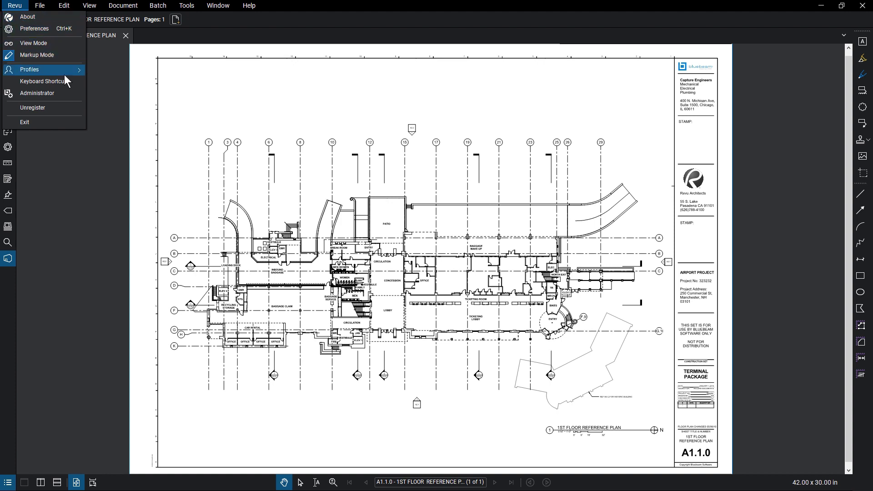
mouse_move(41, 70)
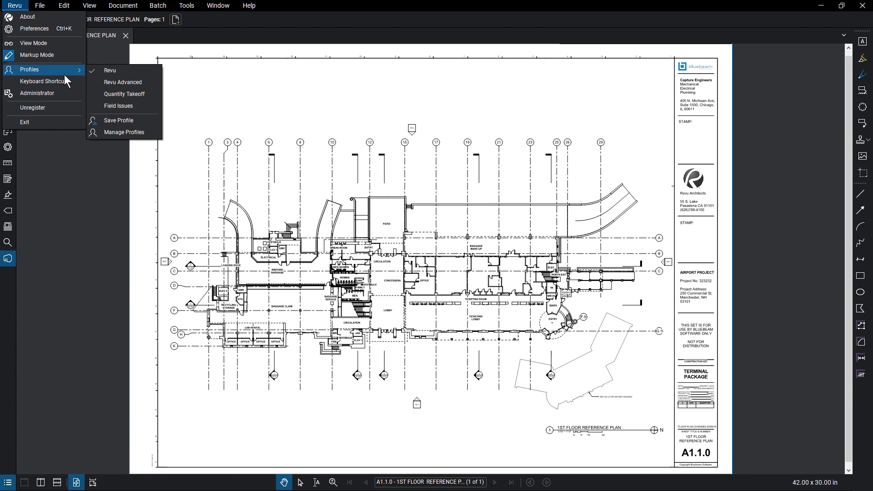
Add a profile named My Profile in Manage Profiles, cancel Modify, and close the dialog
left_click(141, 134)
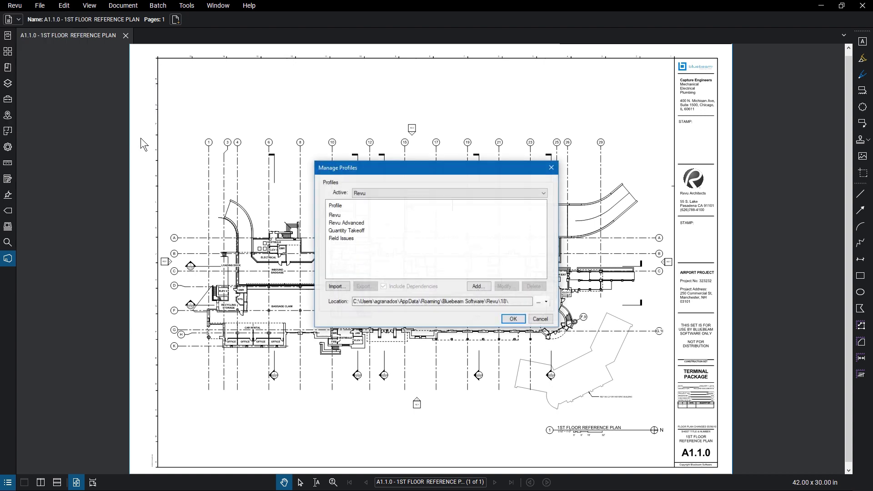
left_click(477, 287)
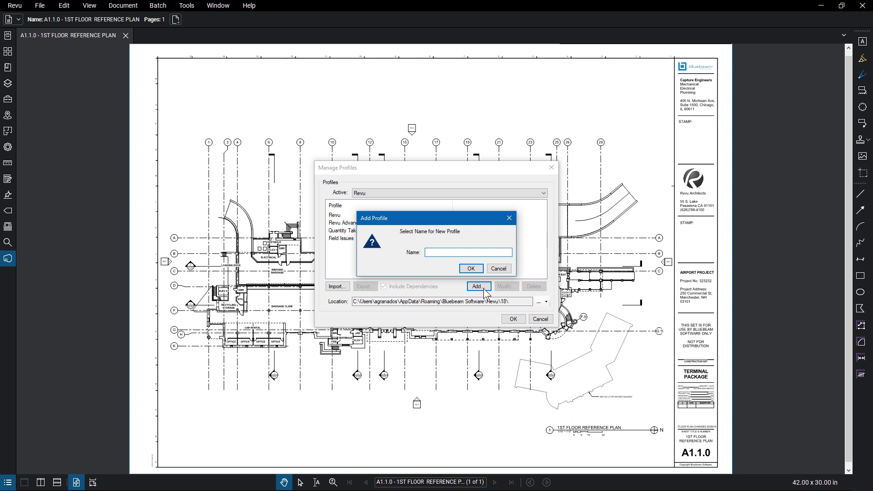
type("My Profile")
left_click(471, 268)
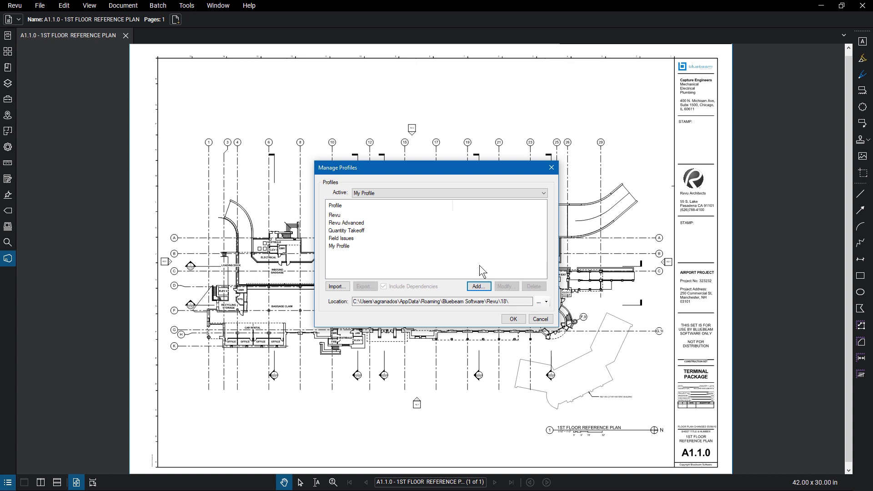
left_click(361, 247)
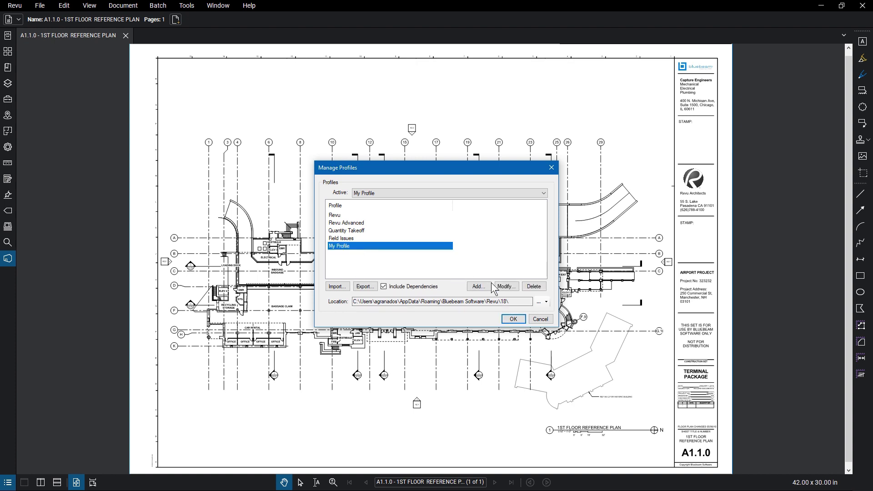
left_click(505, 286)
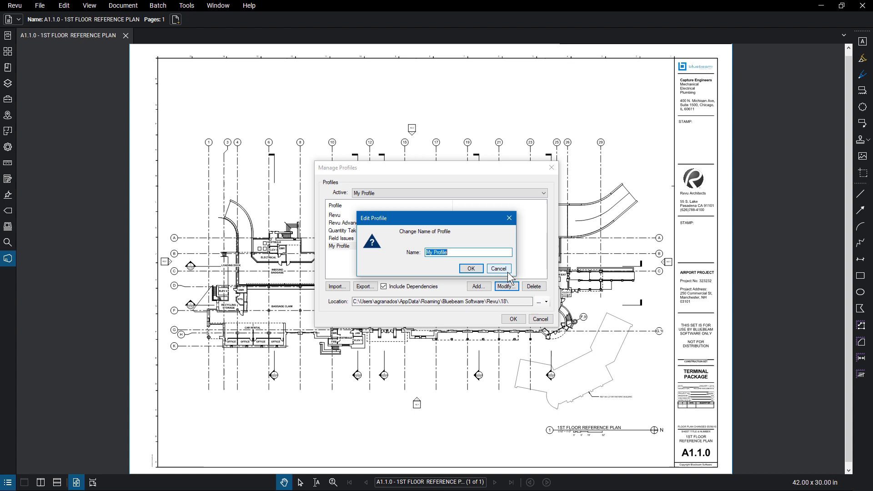
left_click(507, 271)
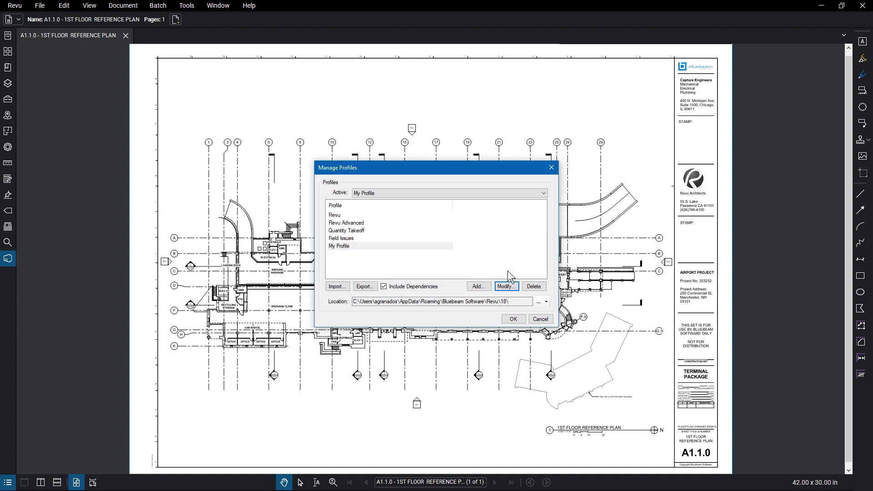
left_click(519, 319)
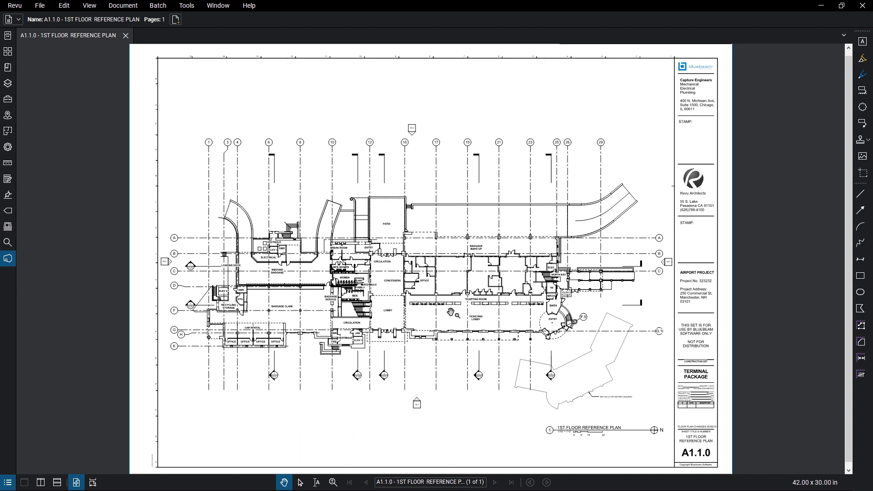
Drag the Search and Properties panel tabs from the left bar to the right panel bar
left_click(9, 258)
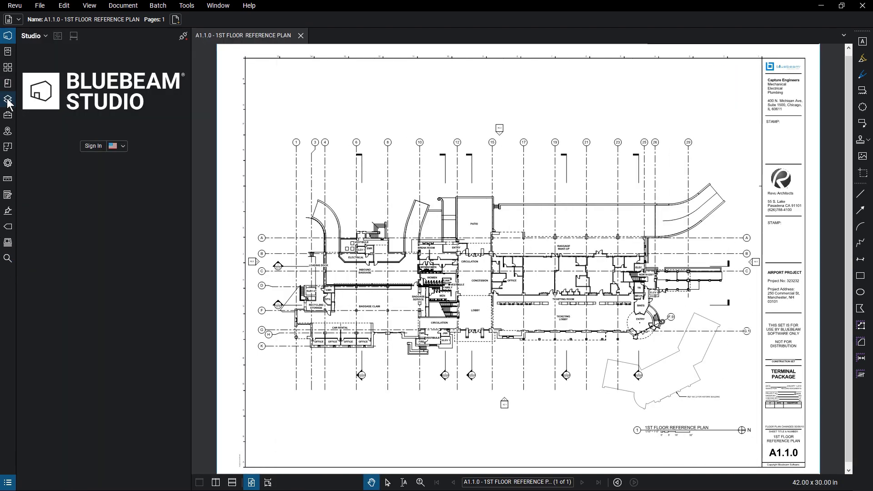
left_click(9, 115)
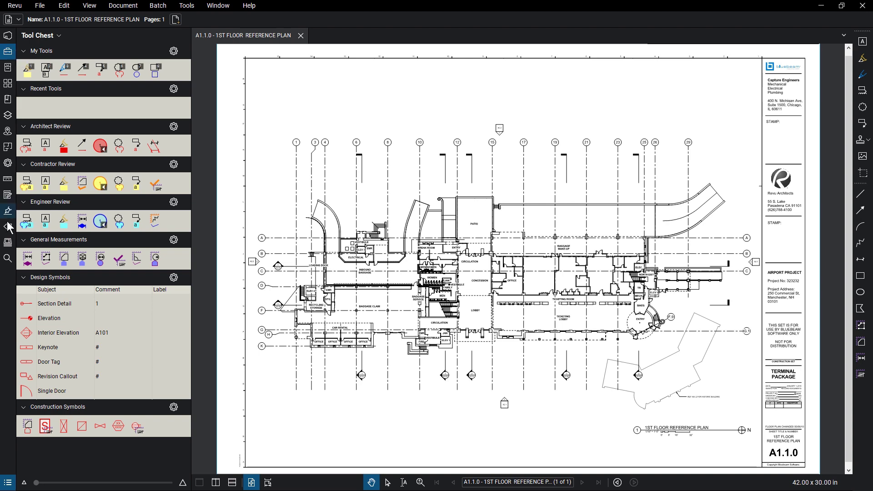
left_click(8, 258)
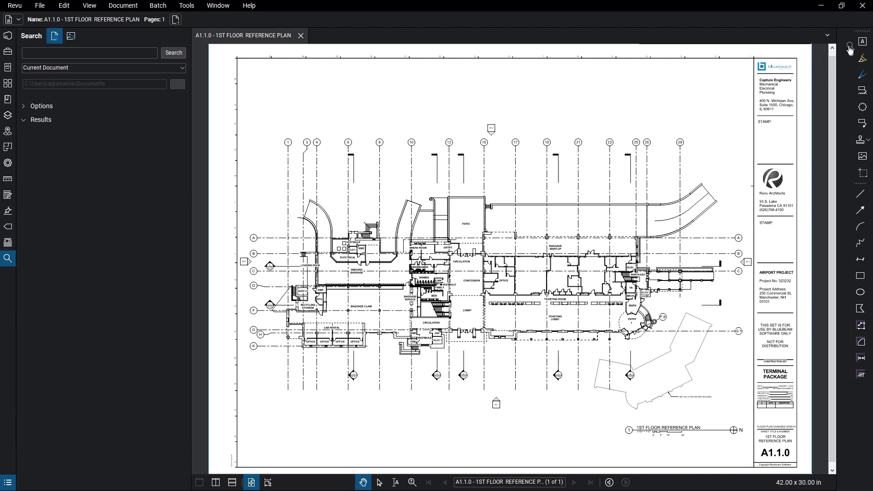
left_click_drag(814, 74, 851, 49)
left_click(8, 163)
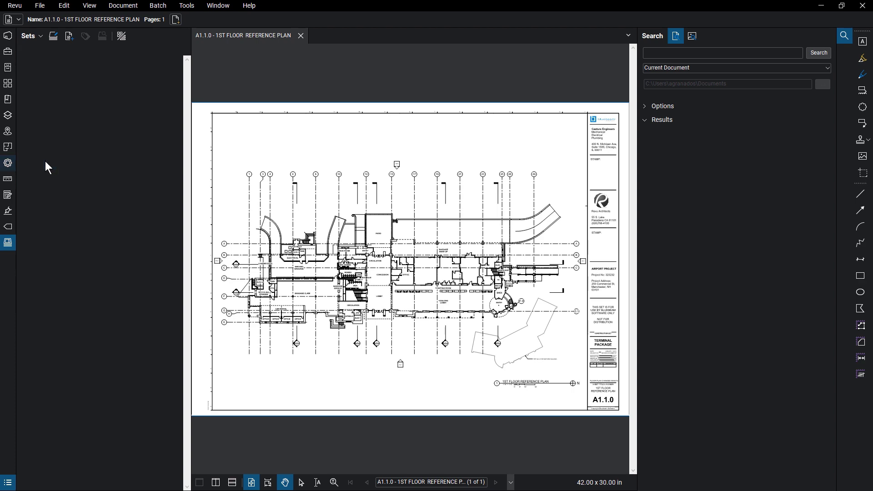
left_click_drag(8, 164, 844, 53)
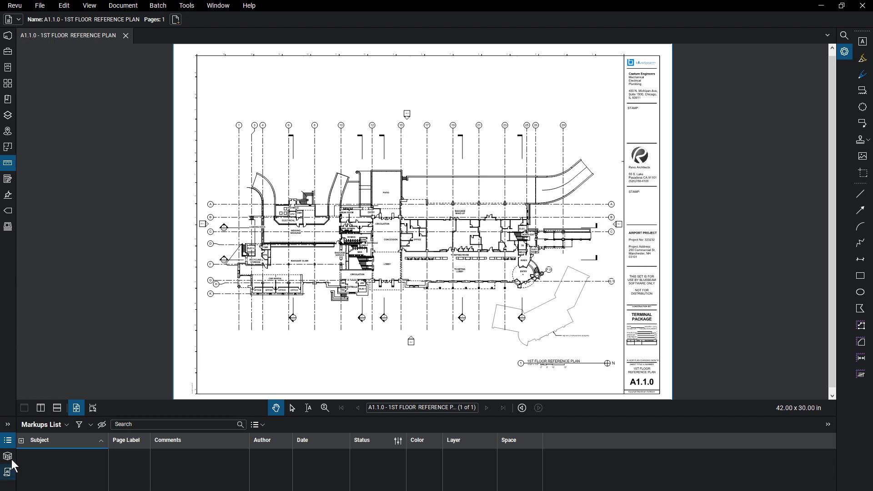
left_click_drag(8, 441, 100, 198)
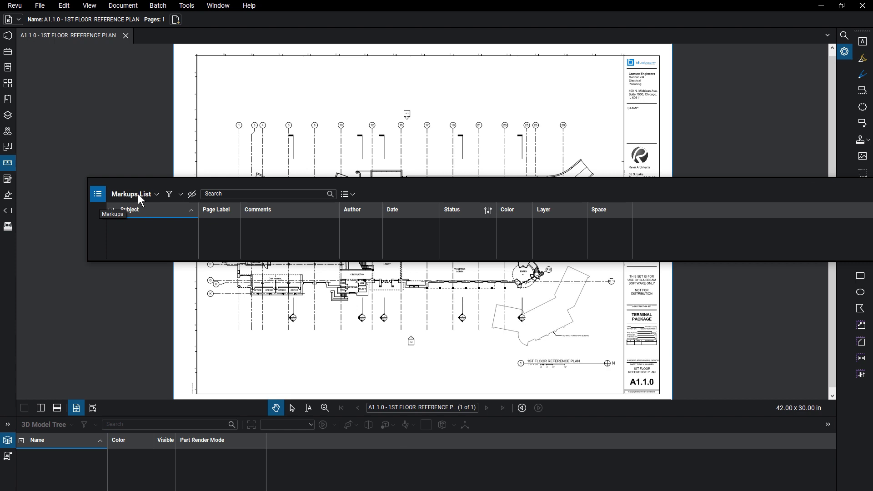
left_click_drag(200, 183, 153, 167)
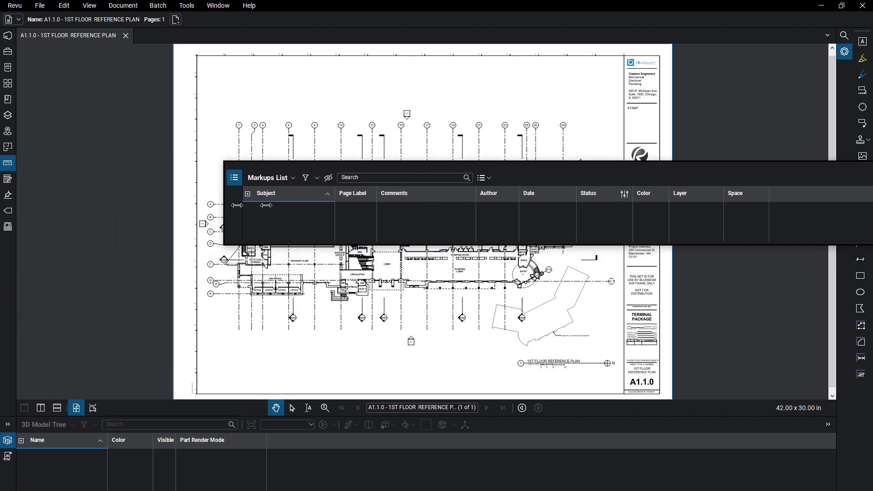
left_click_drag(38, 199, 355, 199)
left_click_drag(478, 167, 330, 109)
left_click_drag(331, 179, 313, 368)
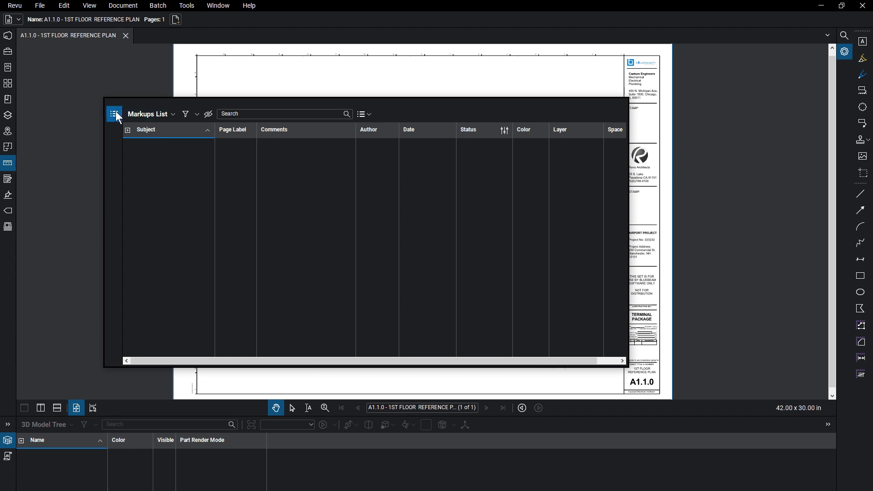
left_click_drag(114, 113, 10, 423)
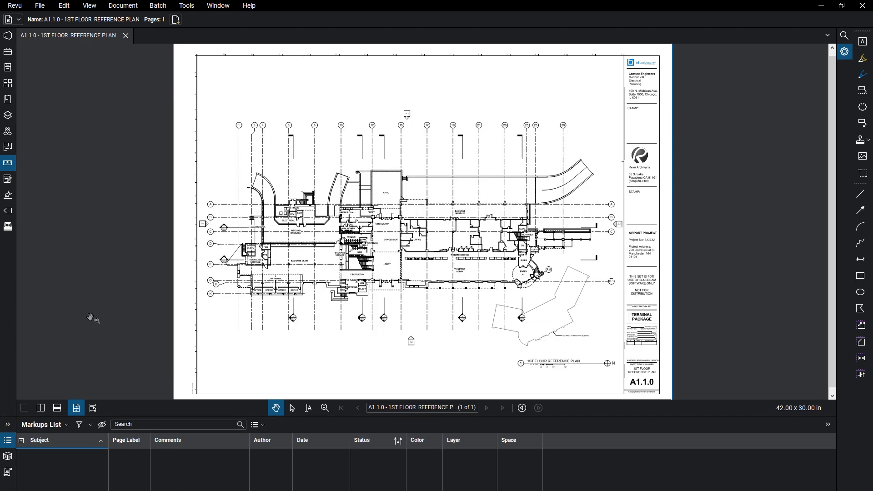
Open the Flags panel and hide the Sets panel from the left panel bar
left_click(8, 211)
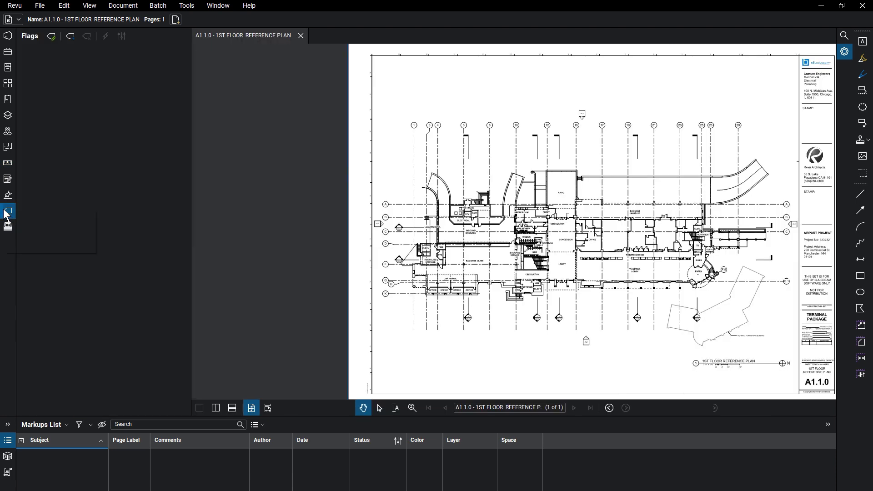
right_click(6, 212)
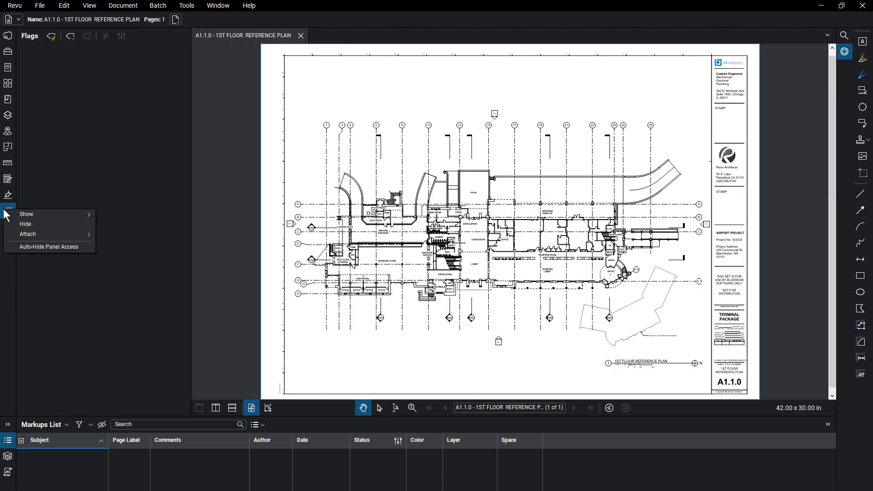
left_click(25, 224)
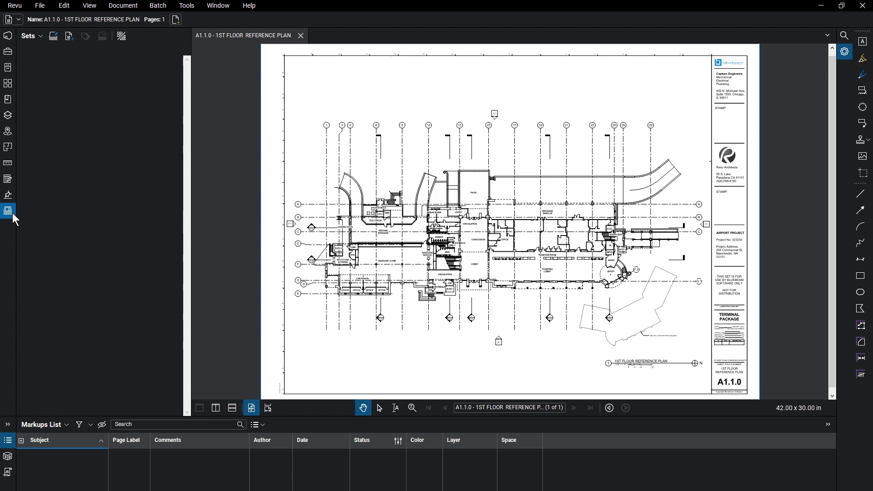
right_click(10, 212)
left_click(42, 225)
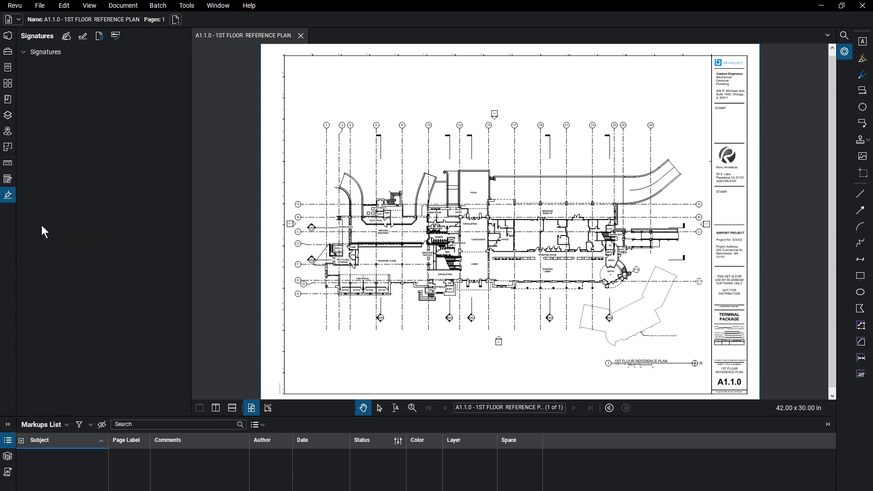
Show Flags in the bottom panel, then collapse the Flags and Signatures panels
right_click(9, 472)
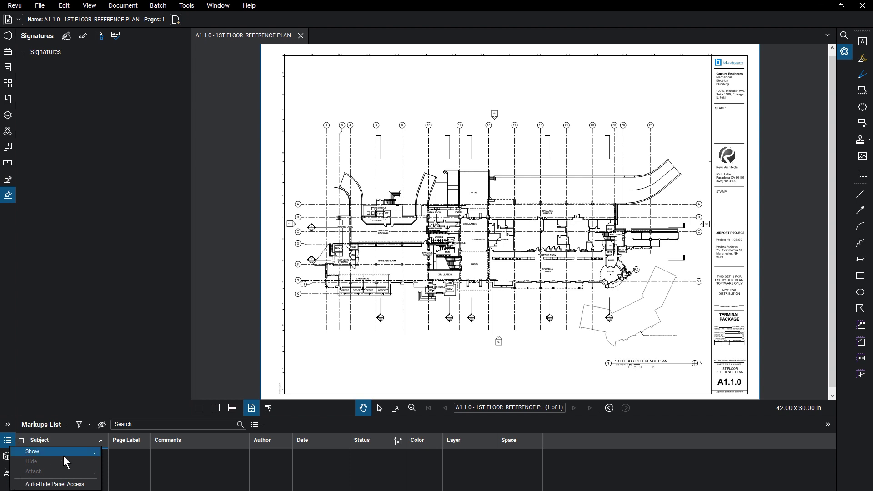
mouse_move(55, 451)
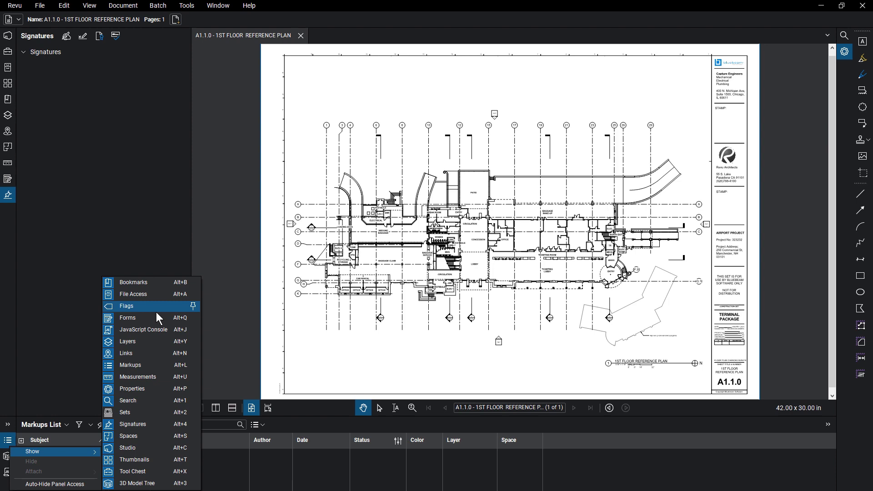
left_click(156, 308)
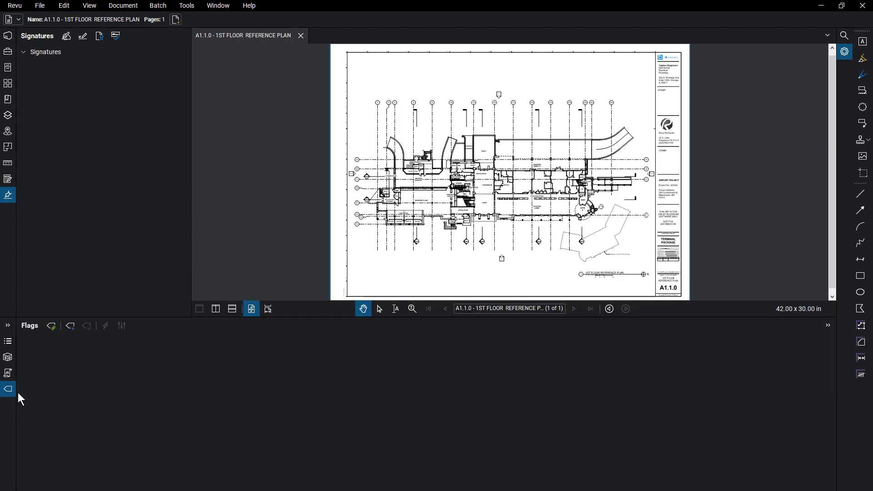
left_click(8, 389)
left_click(8, 195)
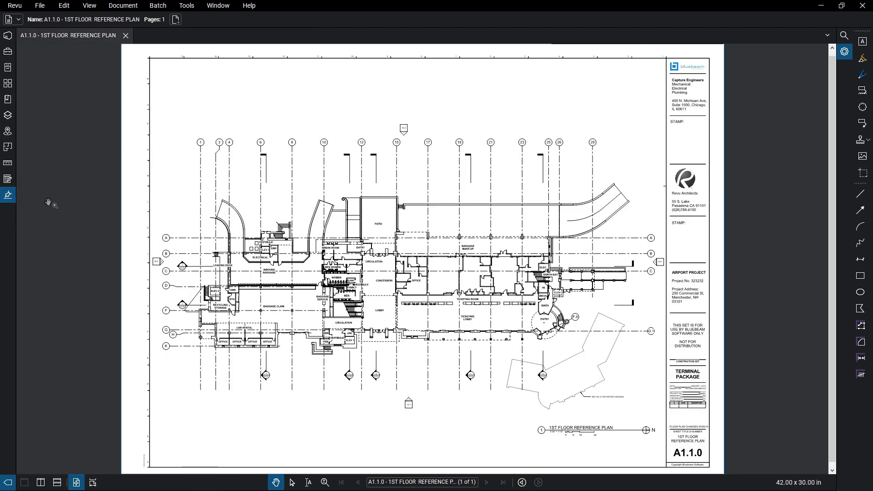
Turn on the status bar and the Advanced Text, Edit, Form and Redaction toolbars
left_click(186, 5)
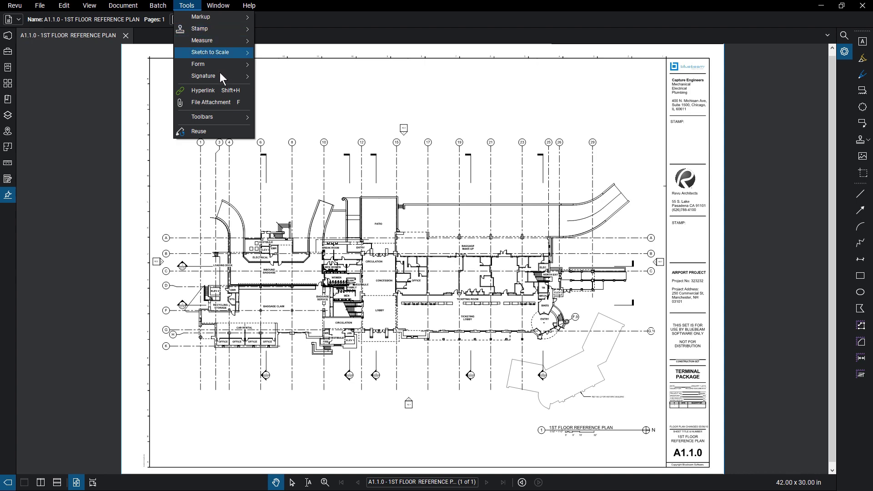
mouse_move(204, 117)
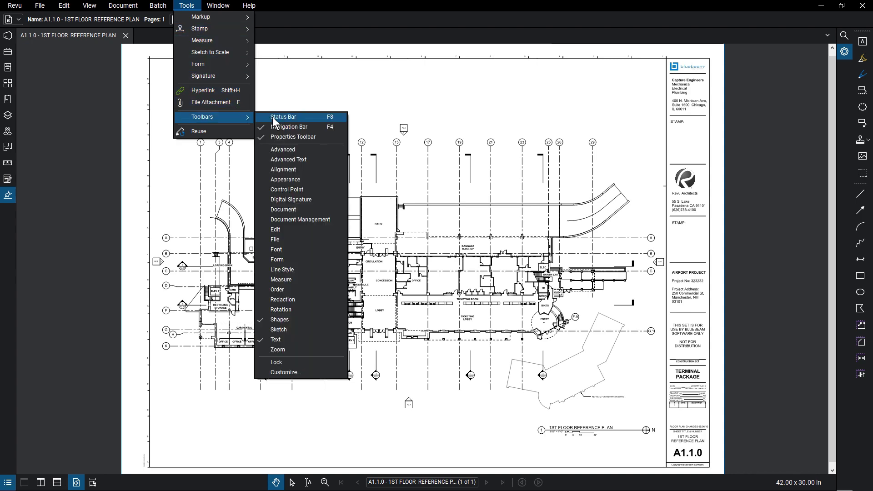
left_click(305, 117)
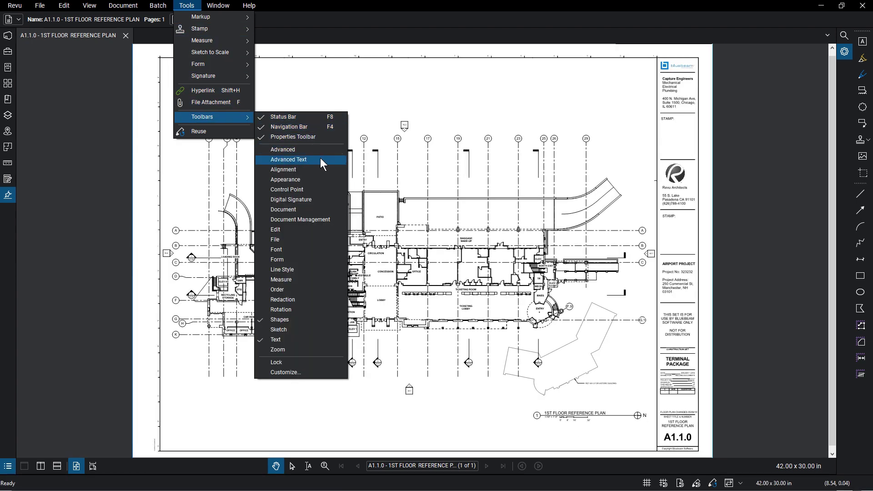
left_click(320, 158)
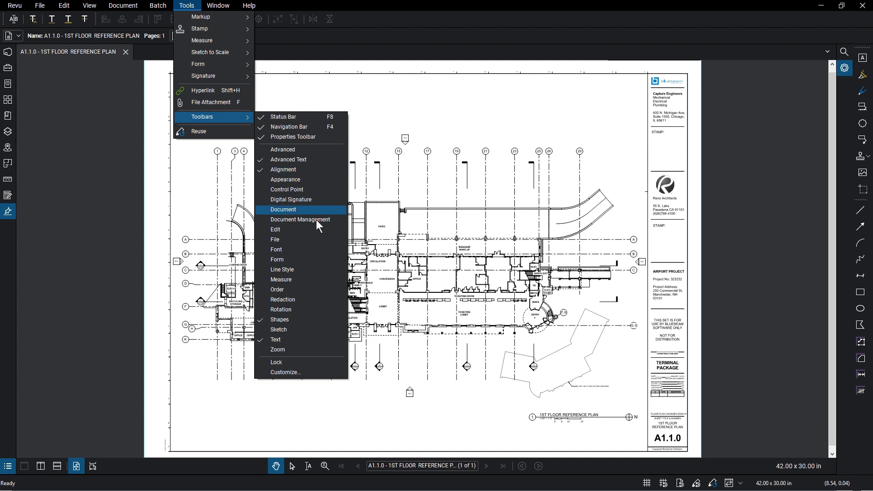
left_click(316, 228)
left_click(317, 259)
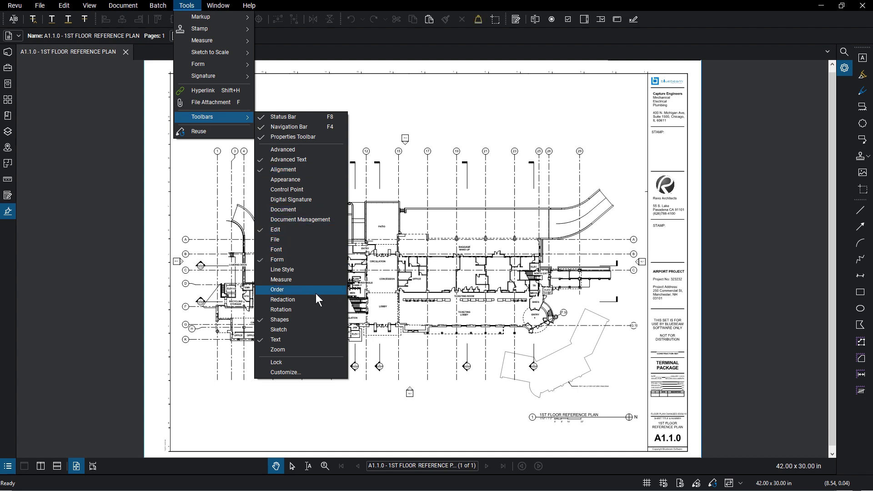
left_click(315, 298)
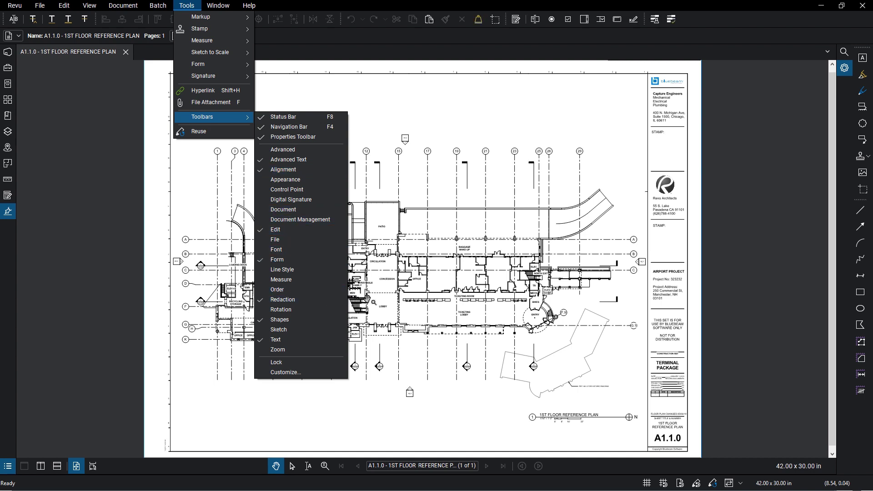
Redock a toolbar group vertically on the left, then back into the top rows
key("Escape")
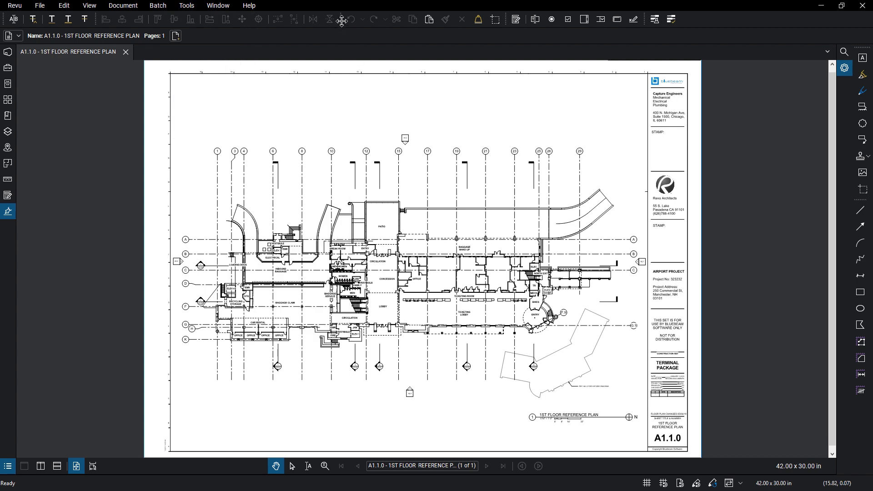
left_click_drag(341, 19, 10, 40)
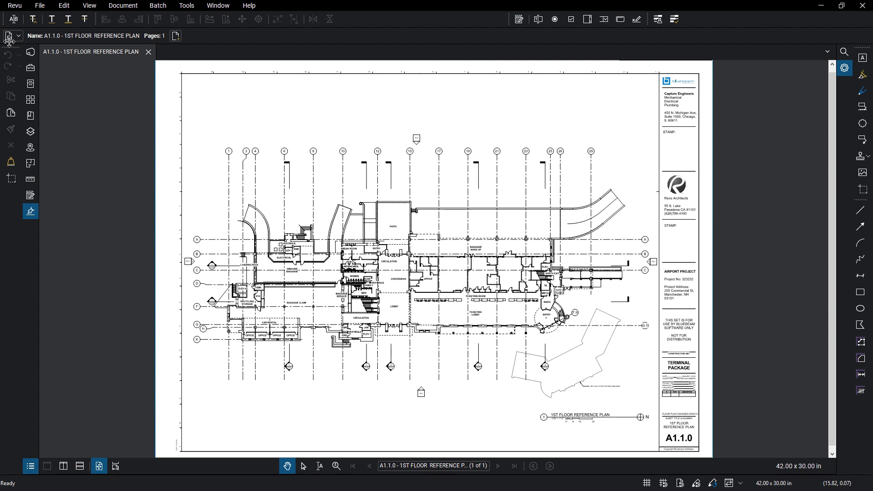
left_click_drag(10, 40, 652, 37)
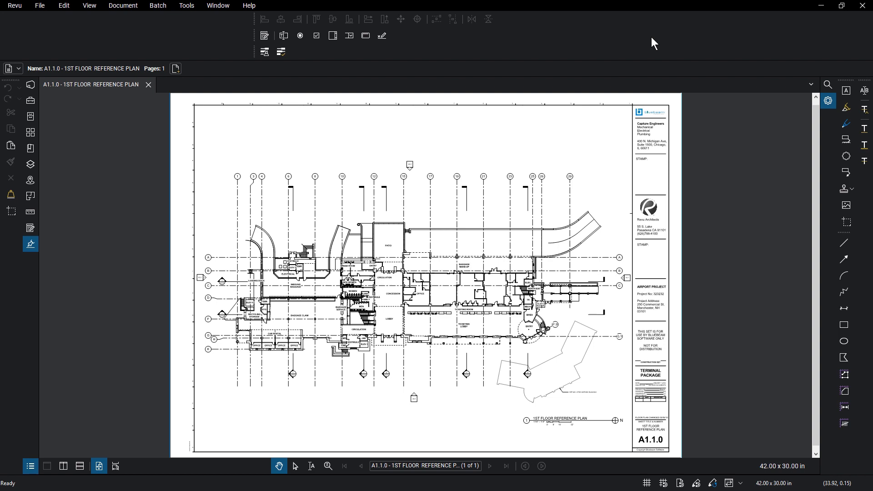
Turn on toolbar locking from the Tools > Toolbars menu
left_click(186, 6)
mouse_move(205, 117)
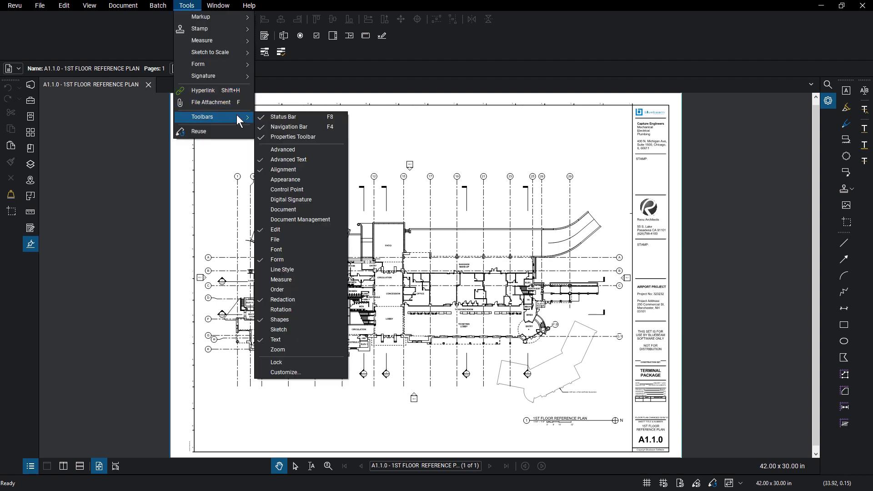
left_click(324, 361)
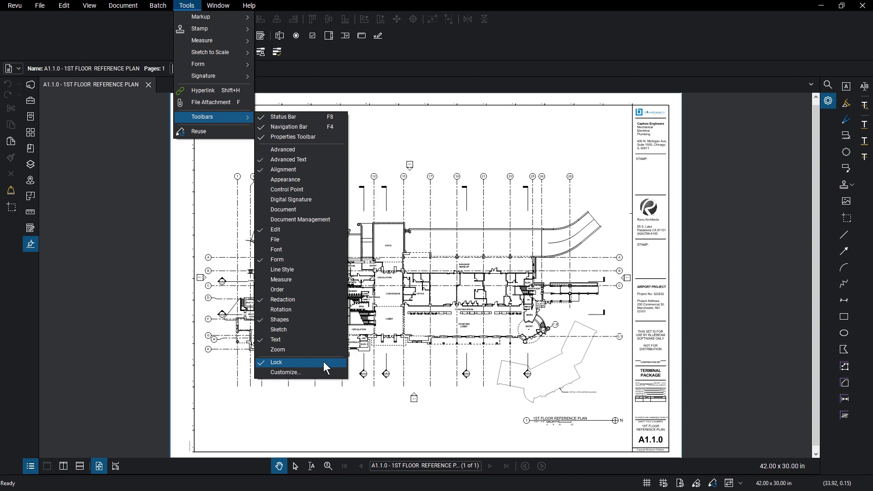
Add the Save command to the Edit toolbar in Customize
left_click(323, 374)
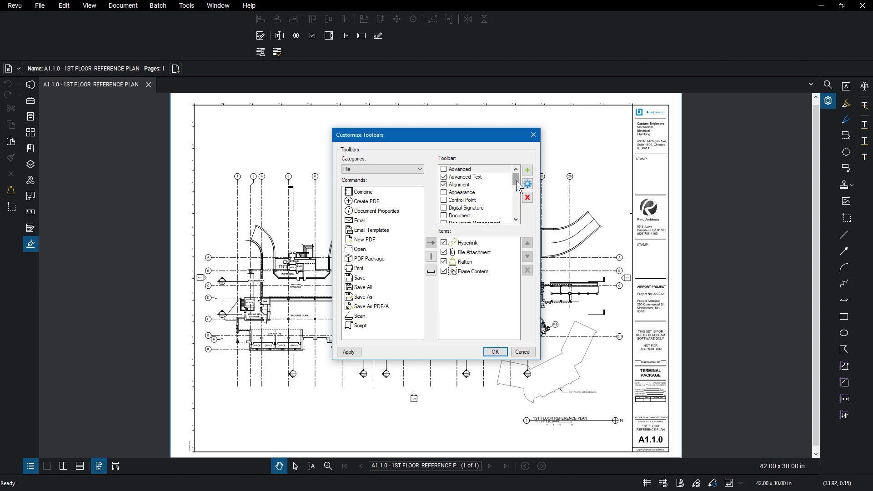
left_click_drag(516, 181, 515, 191)
left_click(465, 199)
left_click(378, 276)
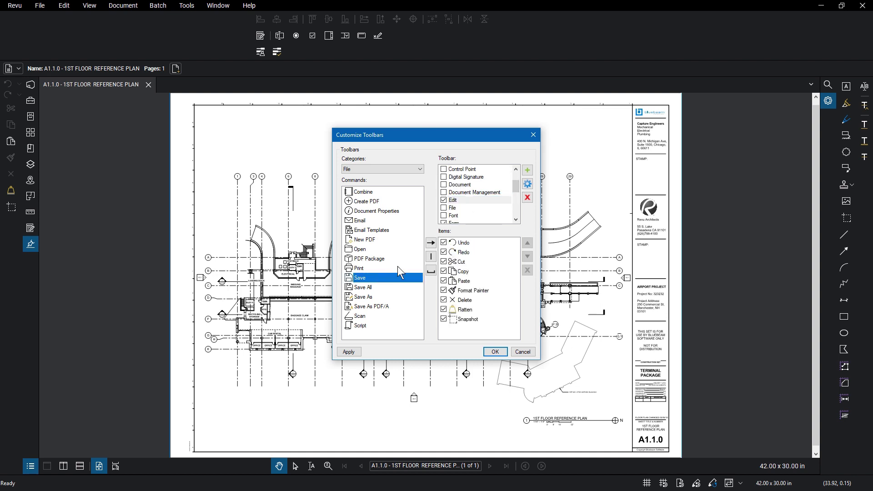
left_click(431, 243)
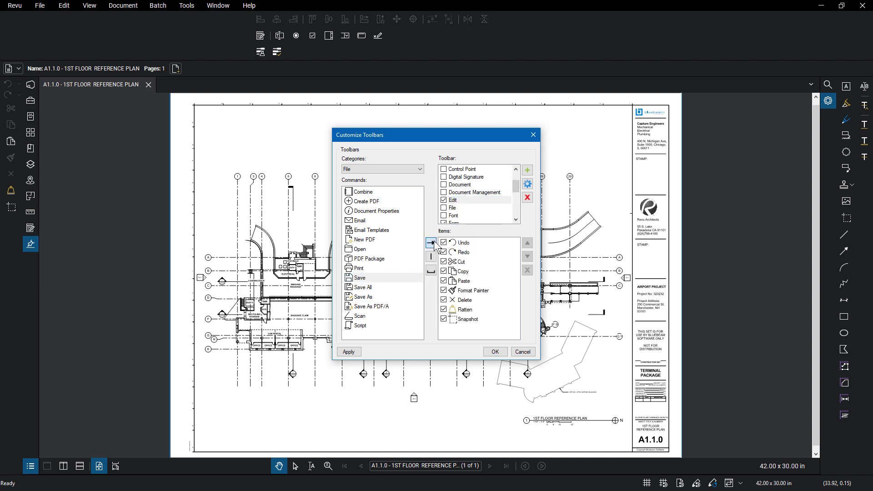
Create a toolbar named New Toolbar and apply the customization
left_click(527, 171)
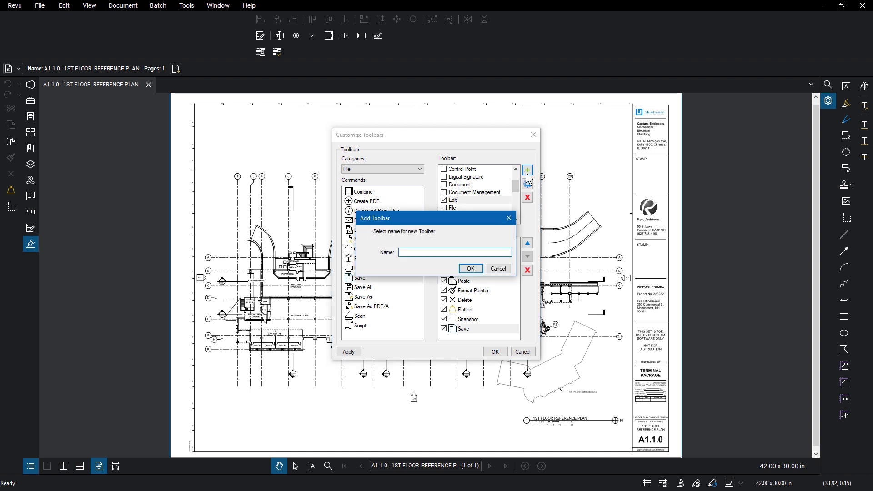
left_click(470, 268)
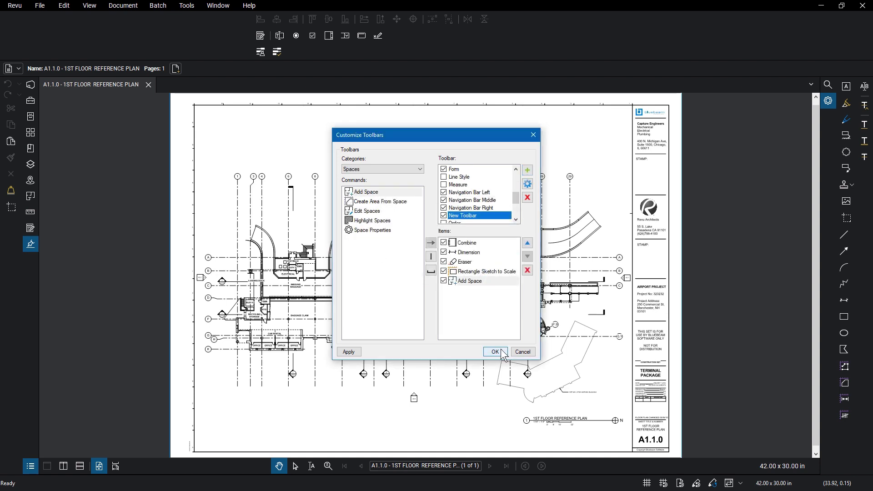
left_click(496, 351)
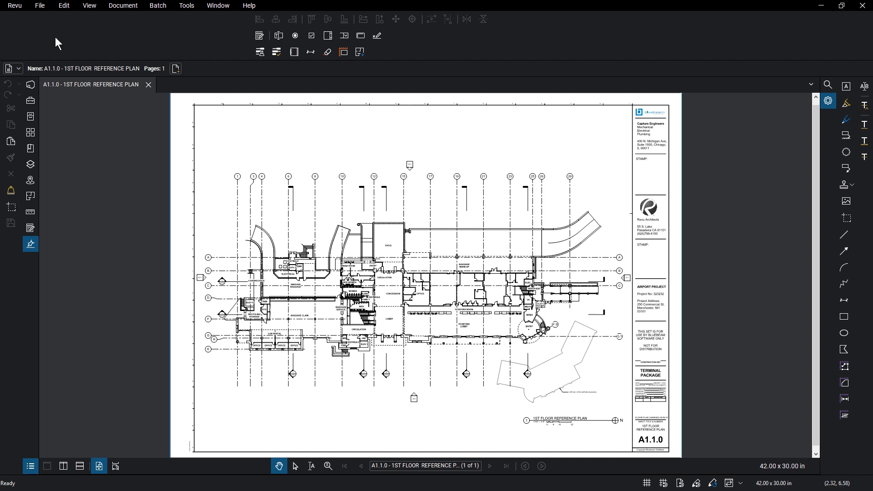
Save the current layout with Revu > Profiles > Save Profile and reopen the Profiles menu
left_click(18, 9)
mouse_move(41, 70)
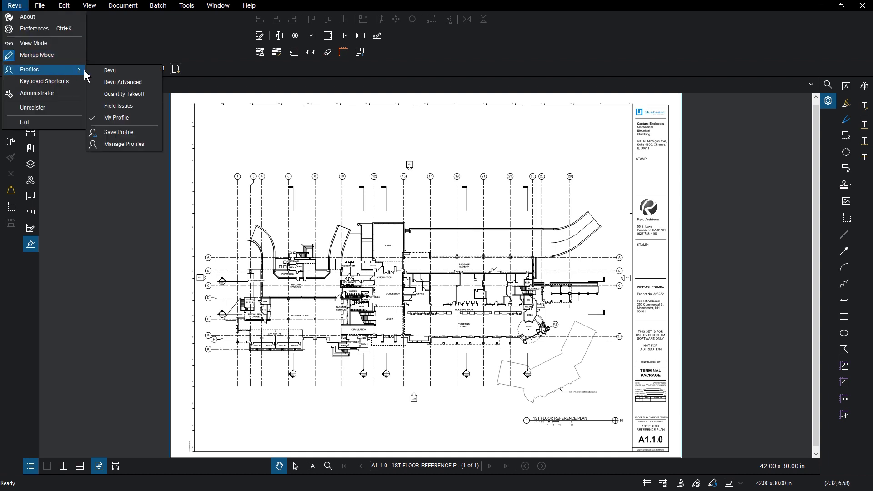
left_click(150, 136)
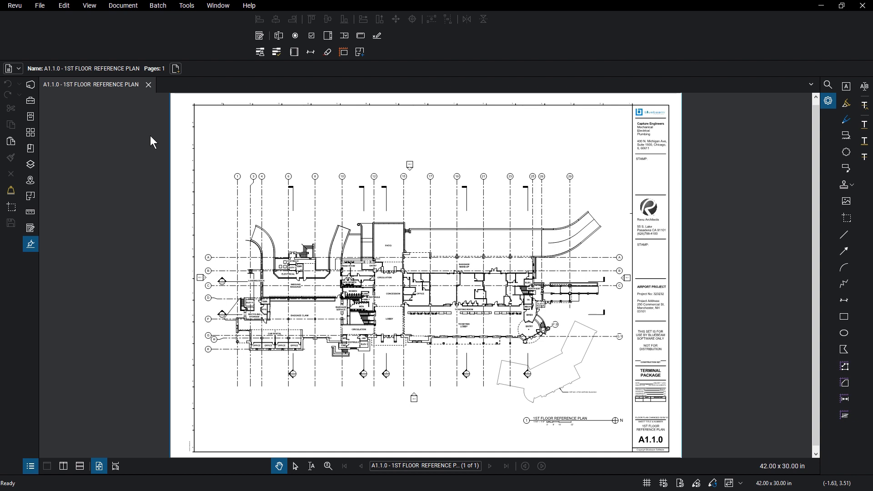
left_click(15, 9)
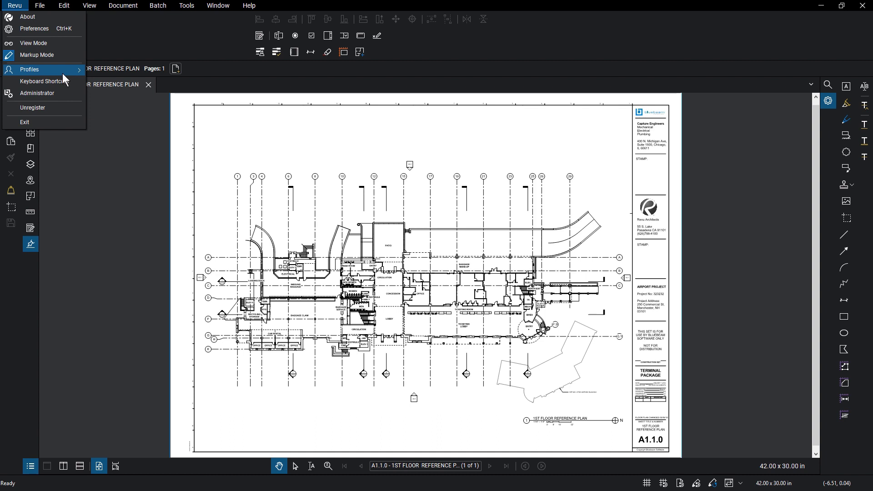
mouse_move(41, 70)
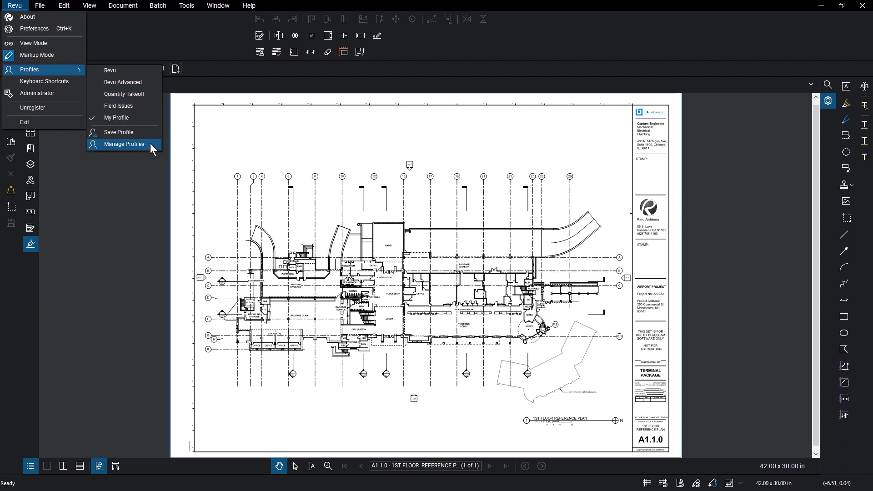
Select My Profile in Manage Profiles and export it with its dependencies
left_click(150, 143)
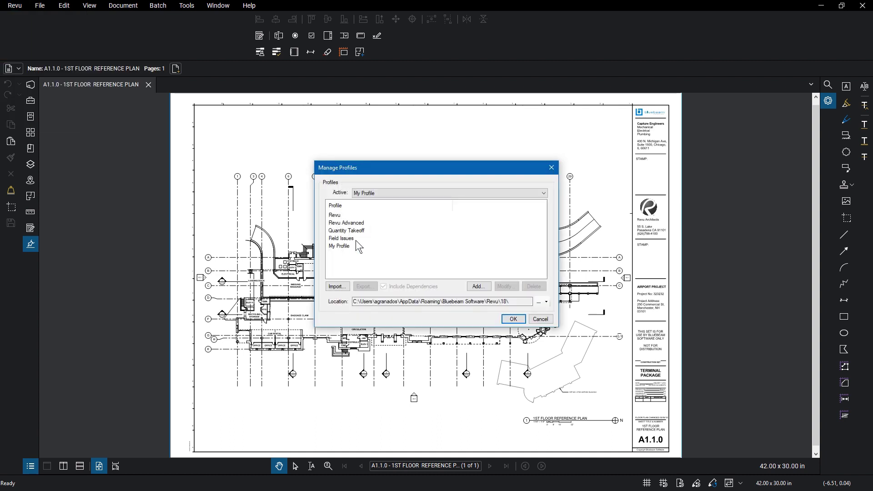
left_click(358, 244)
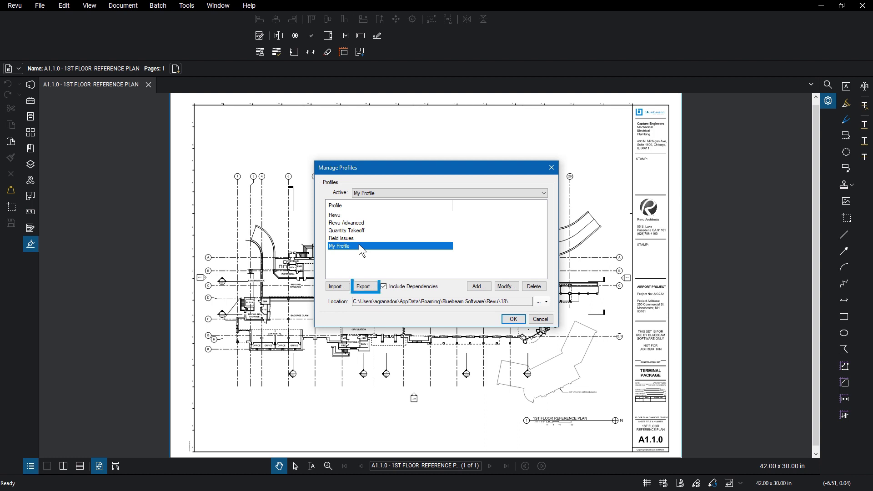
left_click(364, 287)
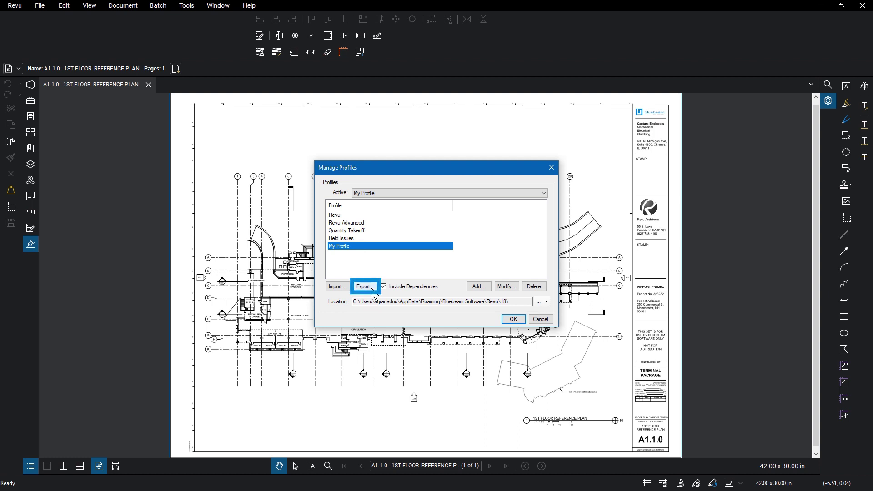